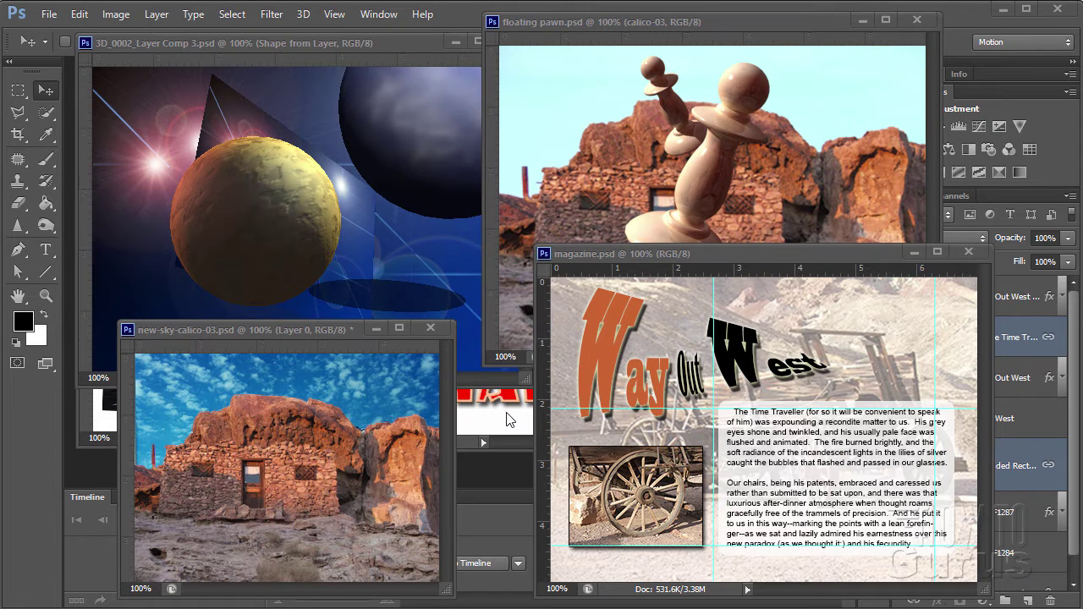
Bring the document window holding the four-photo scan to the front.
left_click(505, 414)
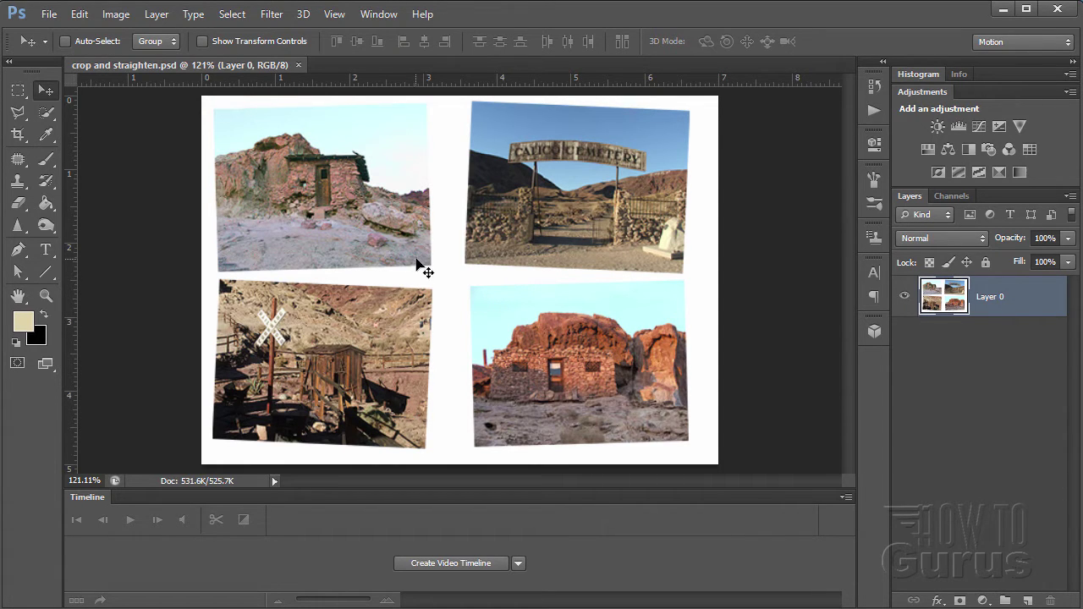
Run File > Automate > Crop and Straighten Photos on the four-photo scan.
left_click(49, 14)
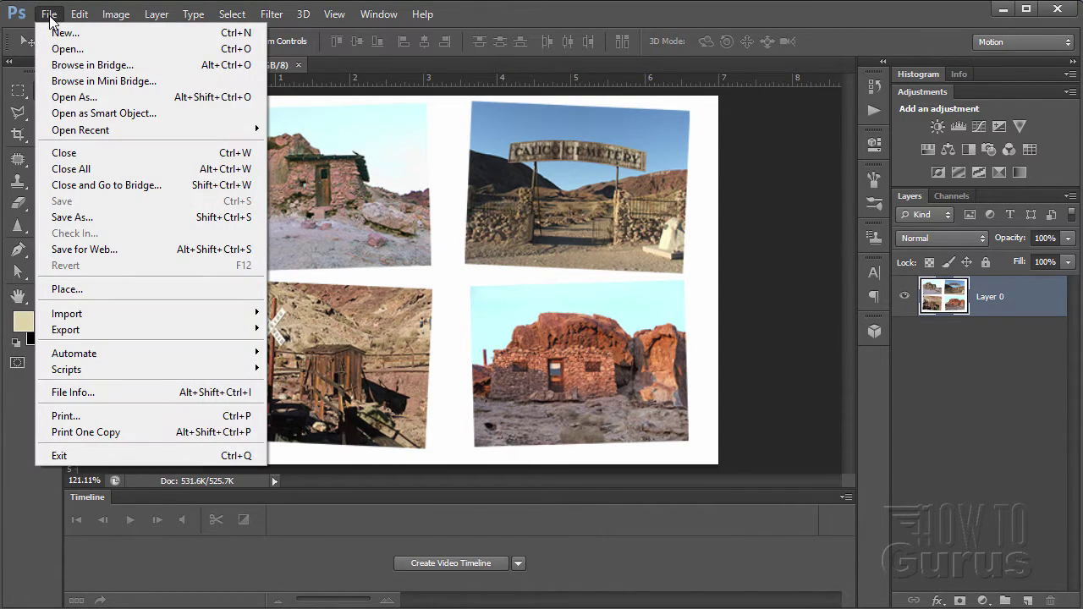
mouse_move(127, 356)
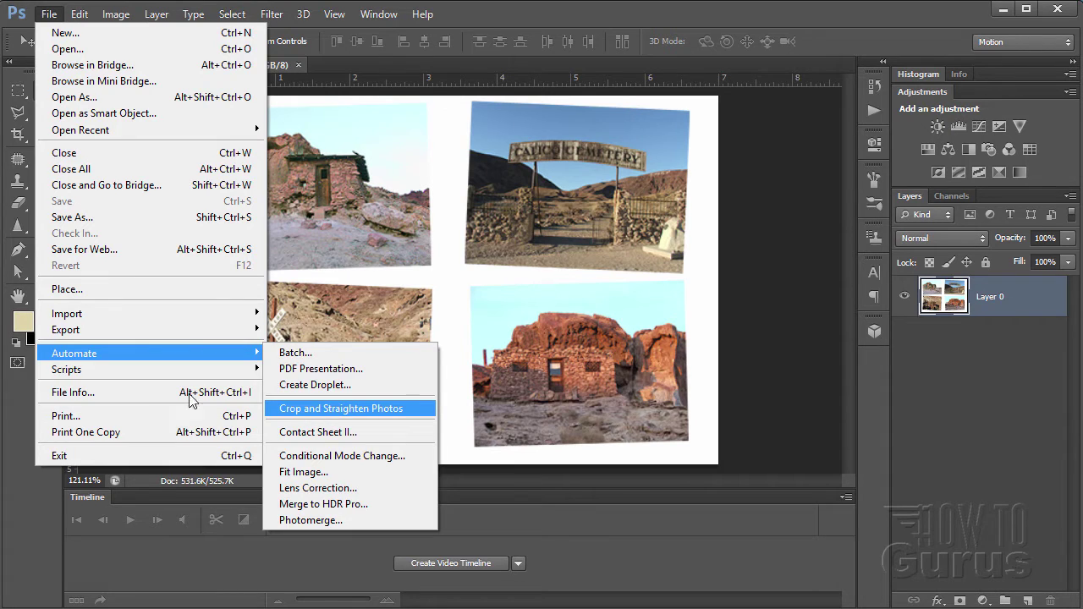
mouse_move(74, 359)
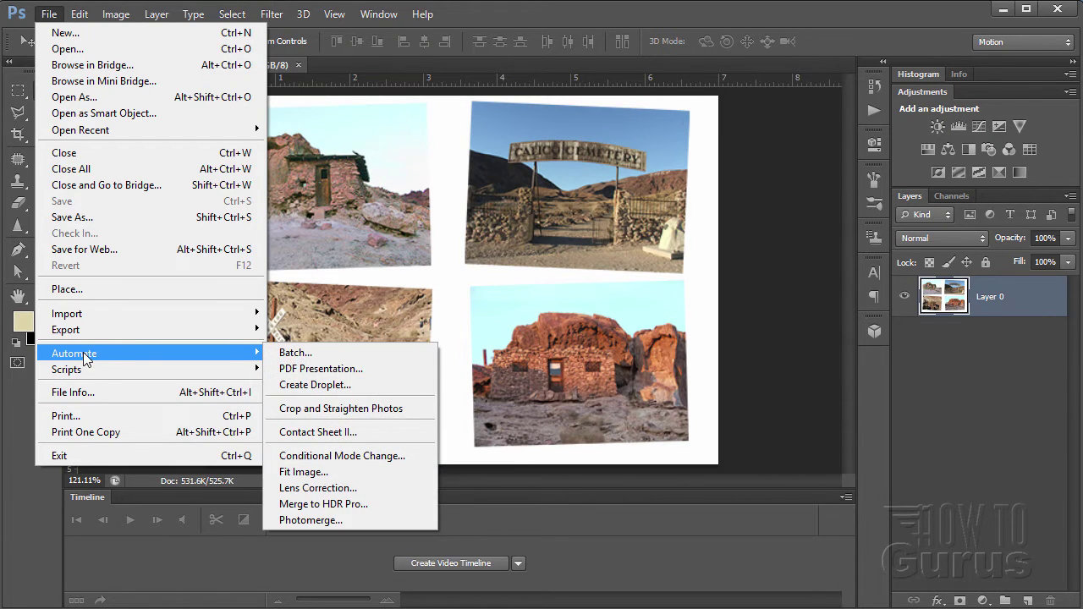
left_click(338, 413)
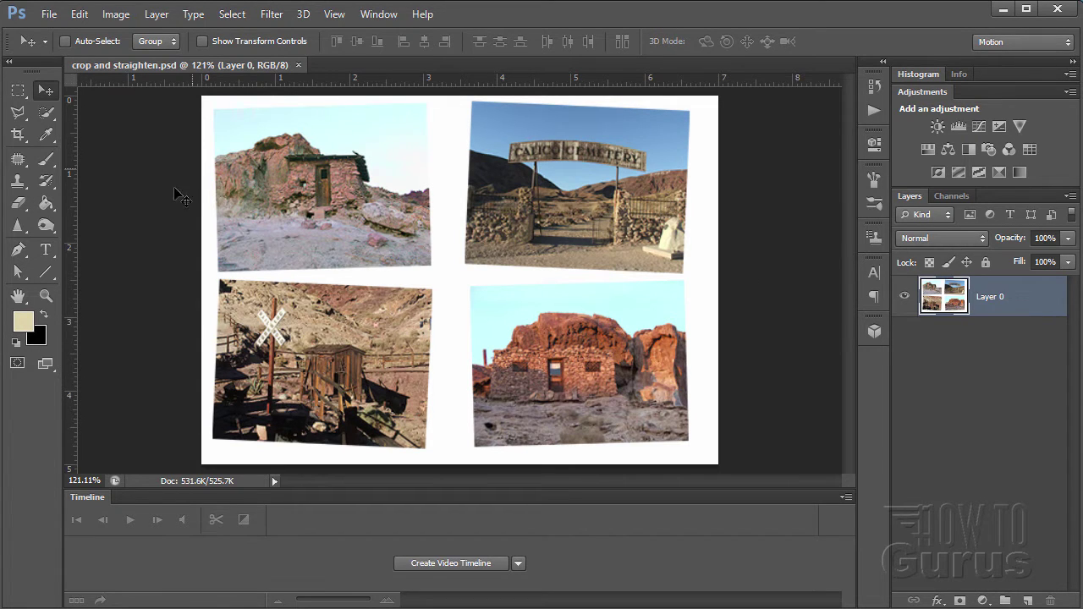
left_click(49, 14)
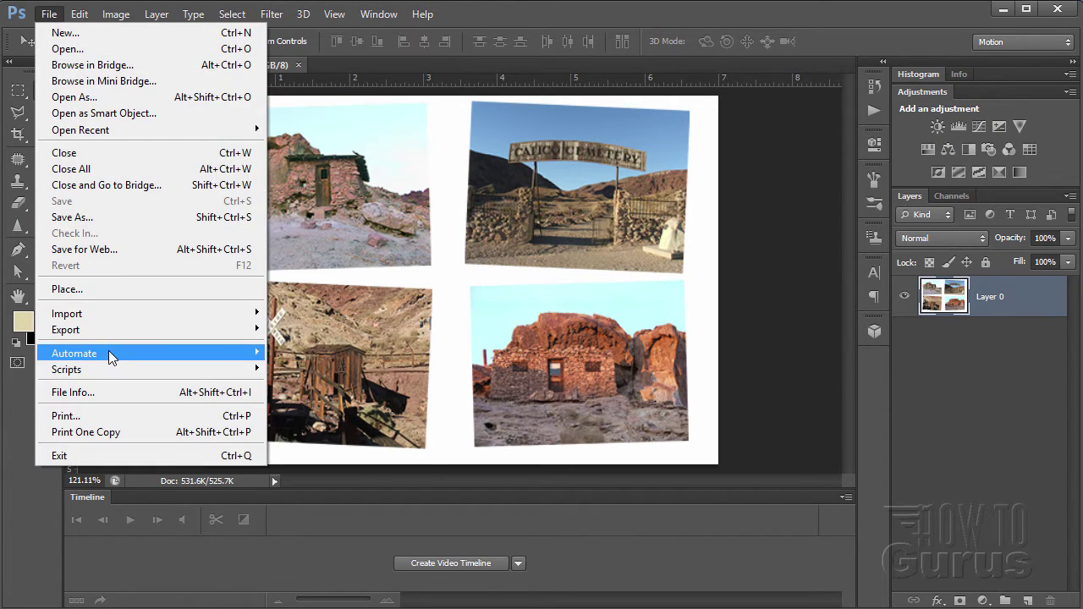
left_click(347, 408)
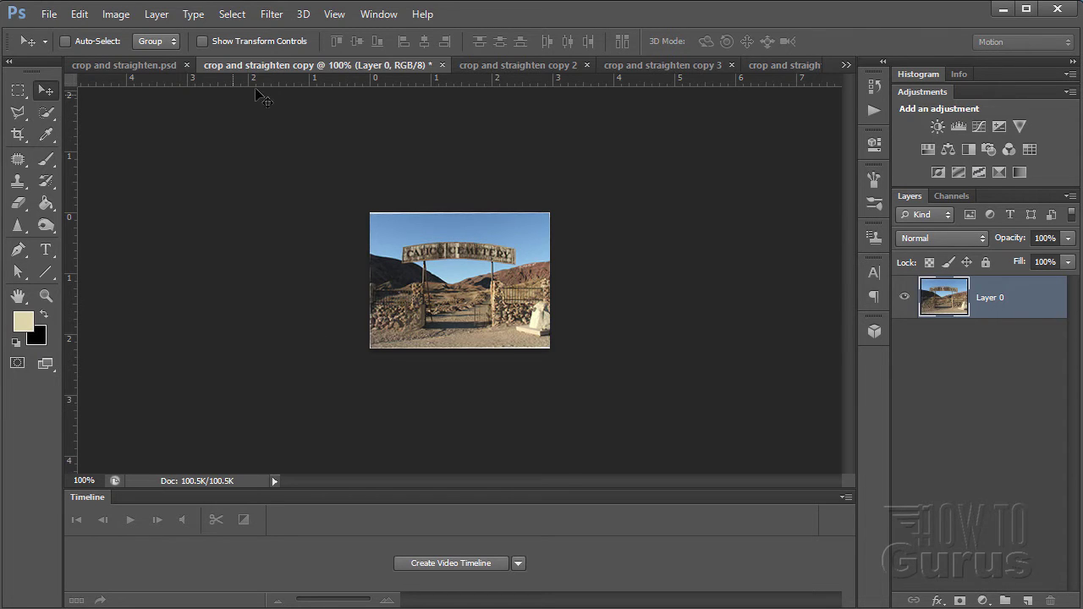
Step through the original scan, then the cemetery, stone ruin, railroad and rock-house copies.
left_click(148, 65)
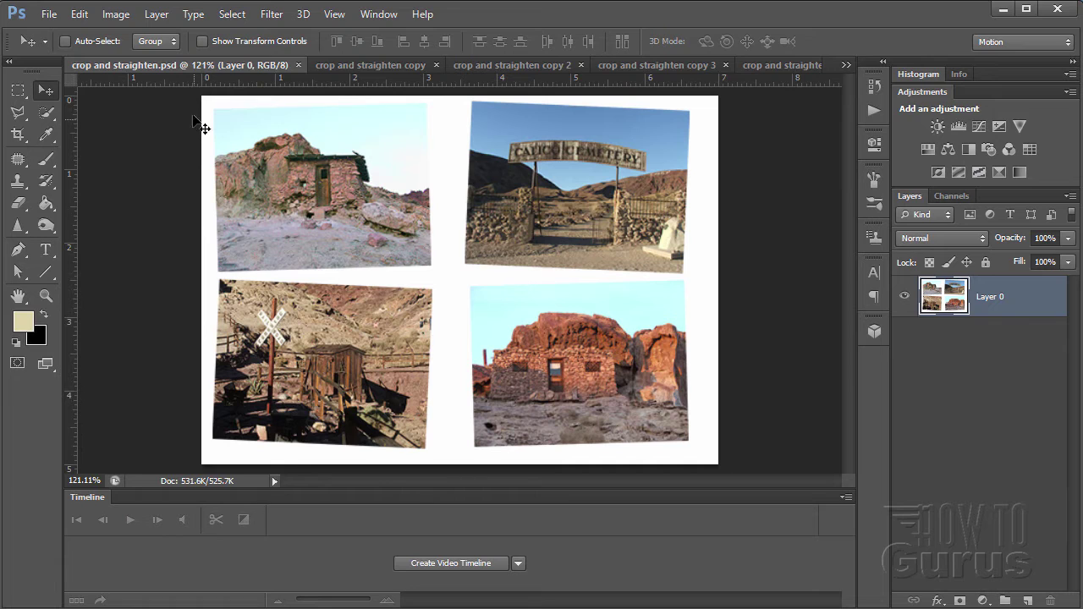
left_click(357, 66)
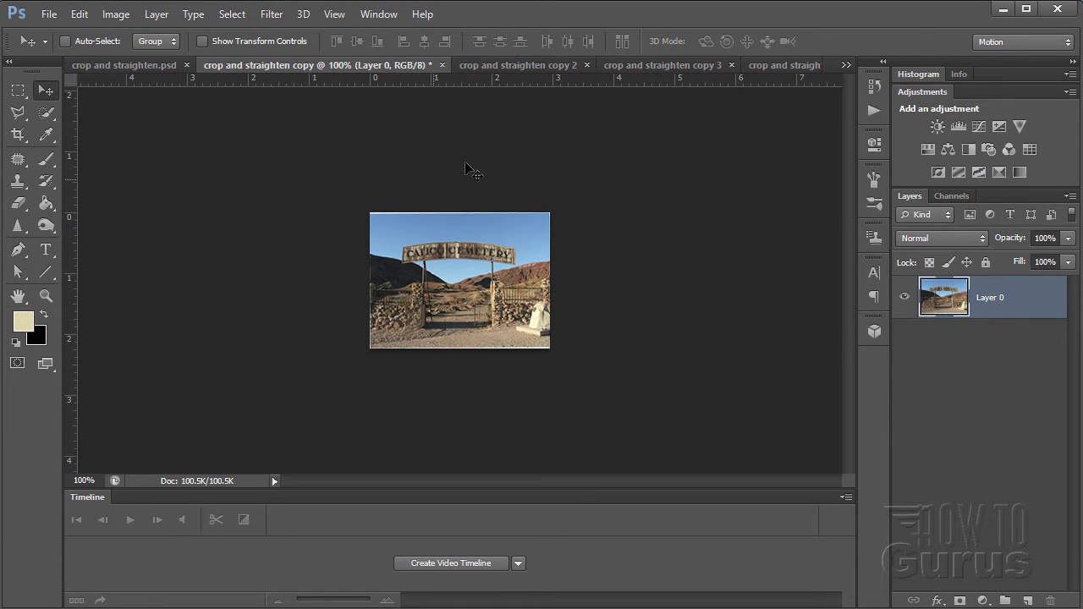
left_click(500, 64)
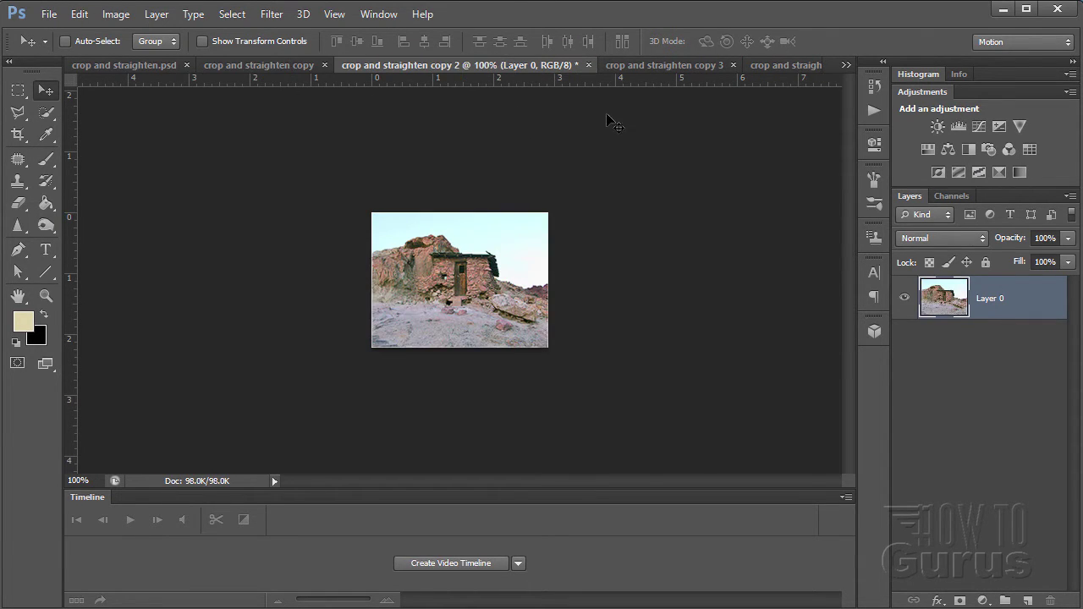
left_click(643, 65)
left_click(772, 66)
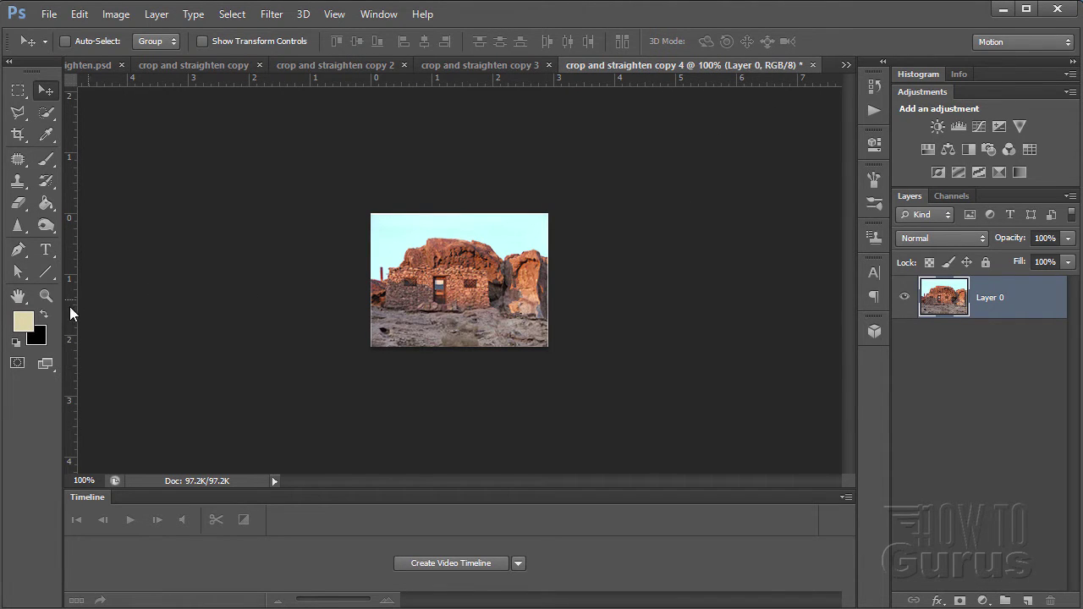
Zoom the rock-house and railroad crossing photos to 200% to check their edges.
left_click(46, 295)
left_click(488, 307)
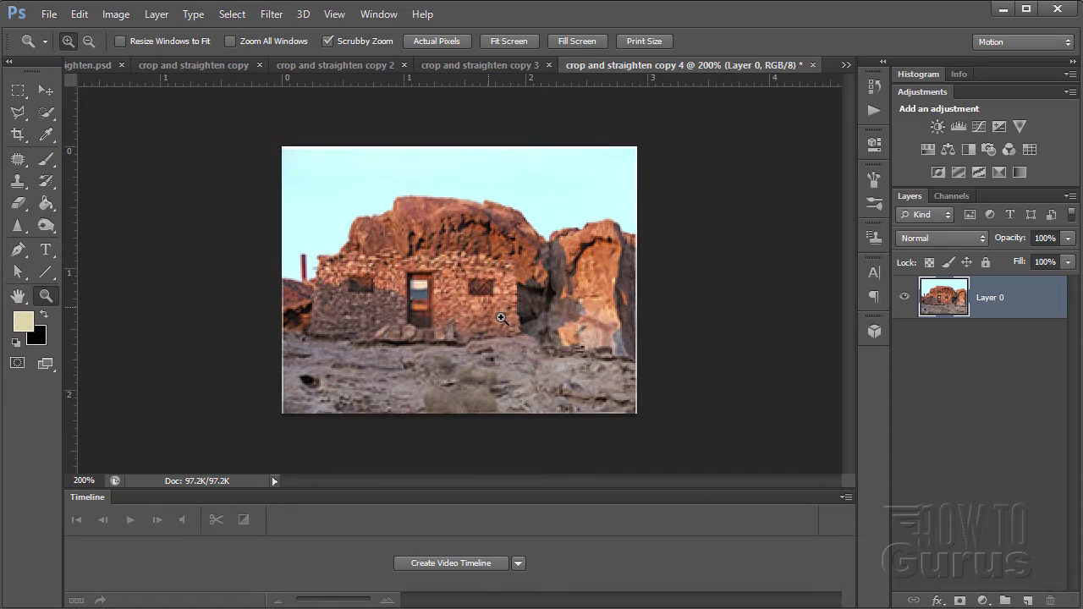
left_click(45, 90)
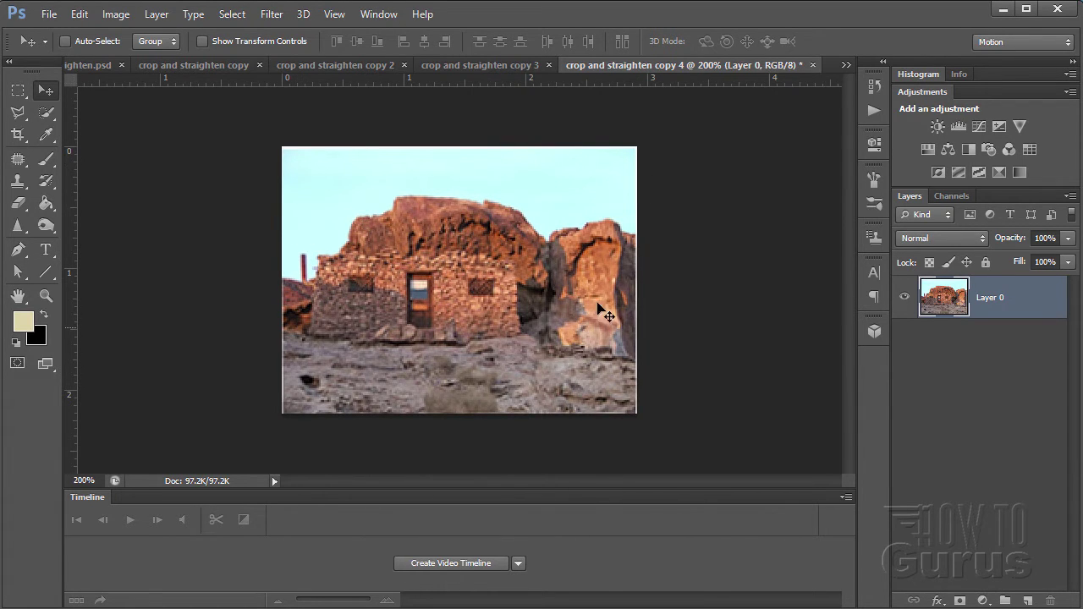
left_click(492, 65)
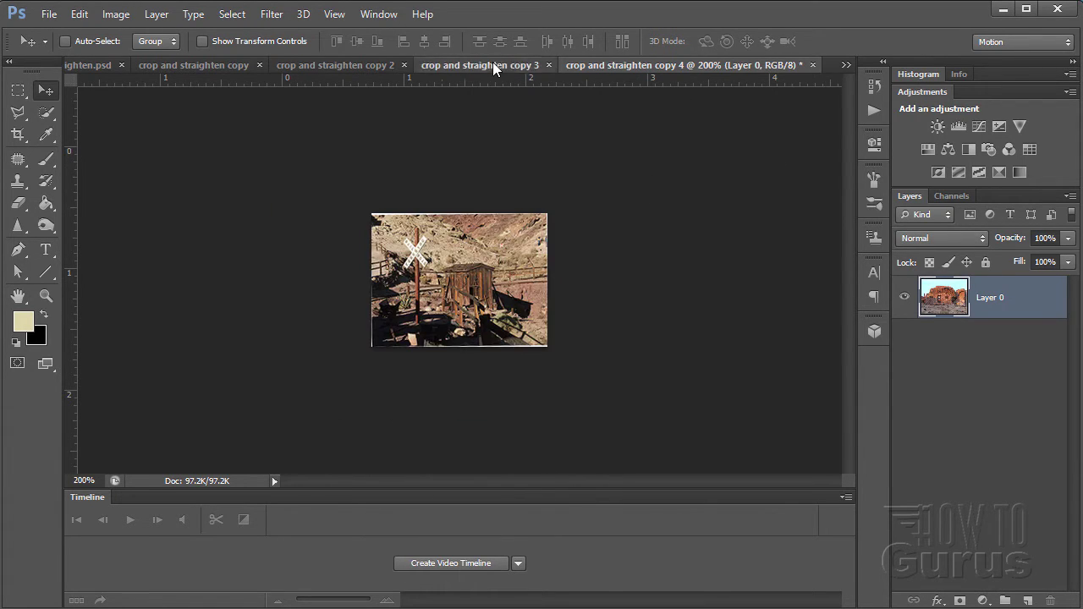
left_click(46, 295)
left_click(435, 294)
left_click(435, 293)
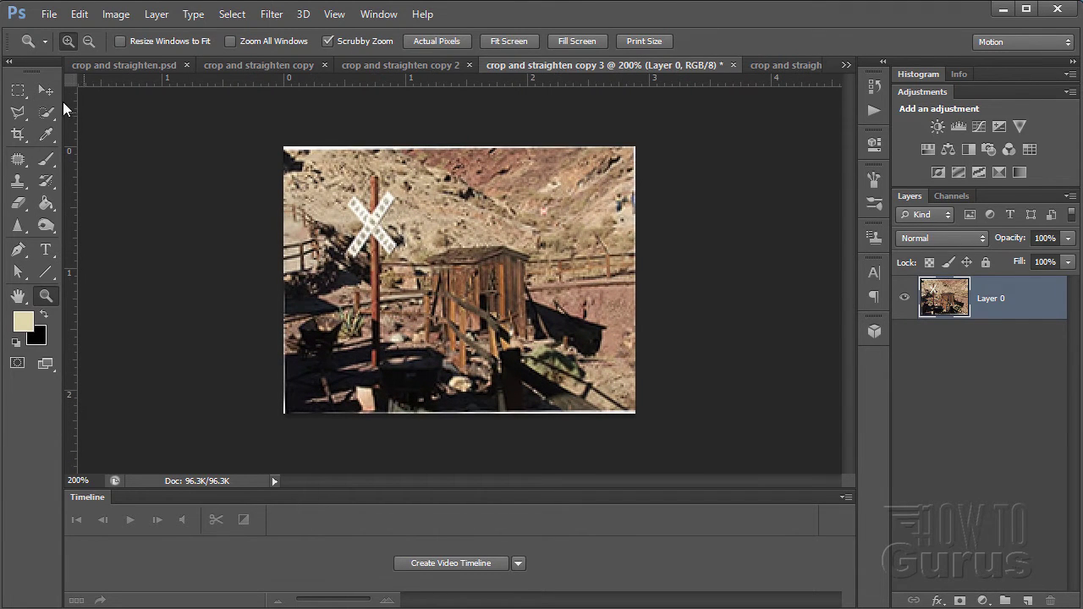
left_click(46, 89)
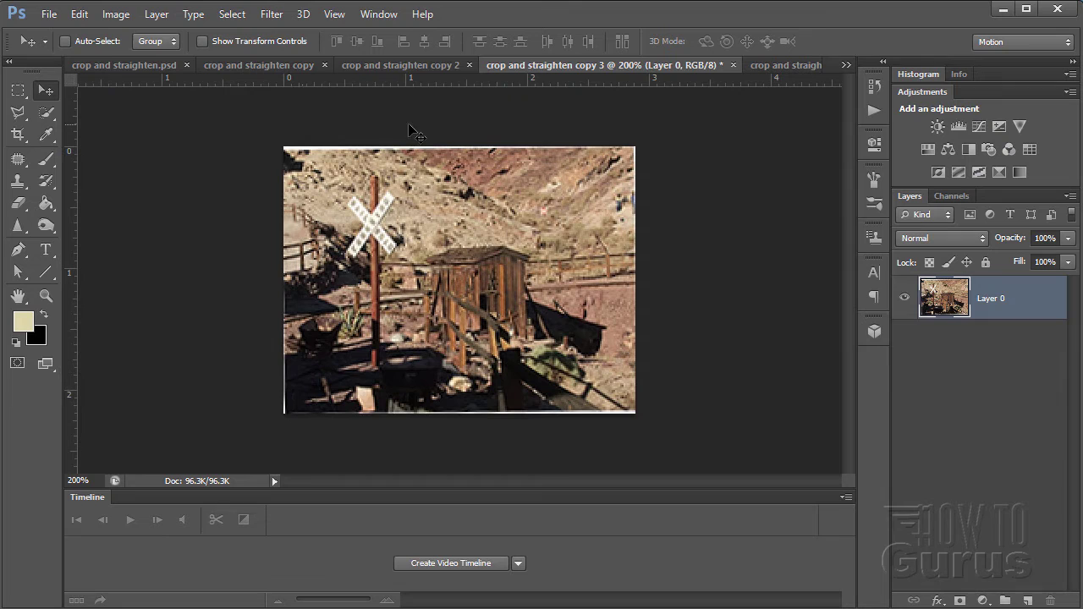
Zoom the stone ruin and cemetery photos to 200%, finishing on the cemetery copy.
left_click(398, 66)
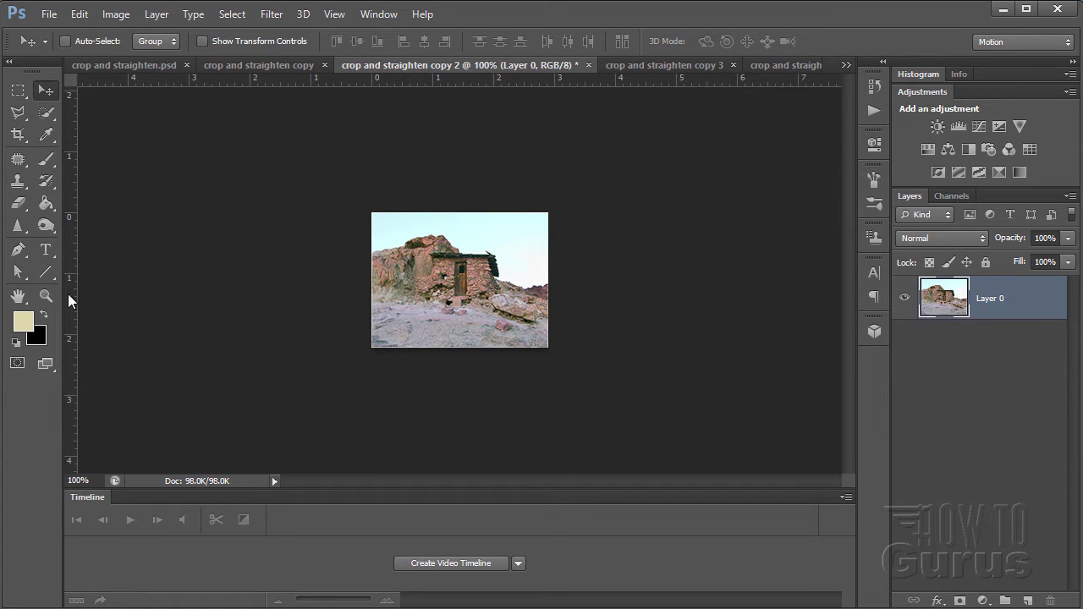
left_click(45, 295)
left_click(450, 287)
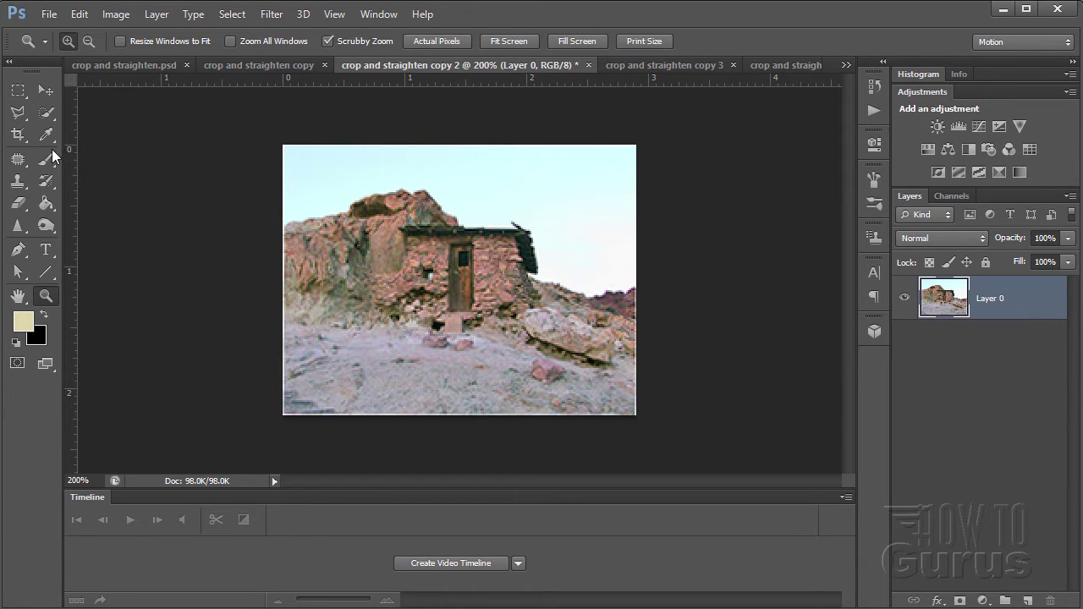
left_click(46, 91)
left_click(261, 65)
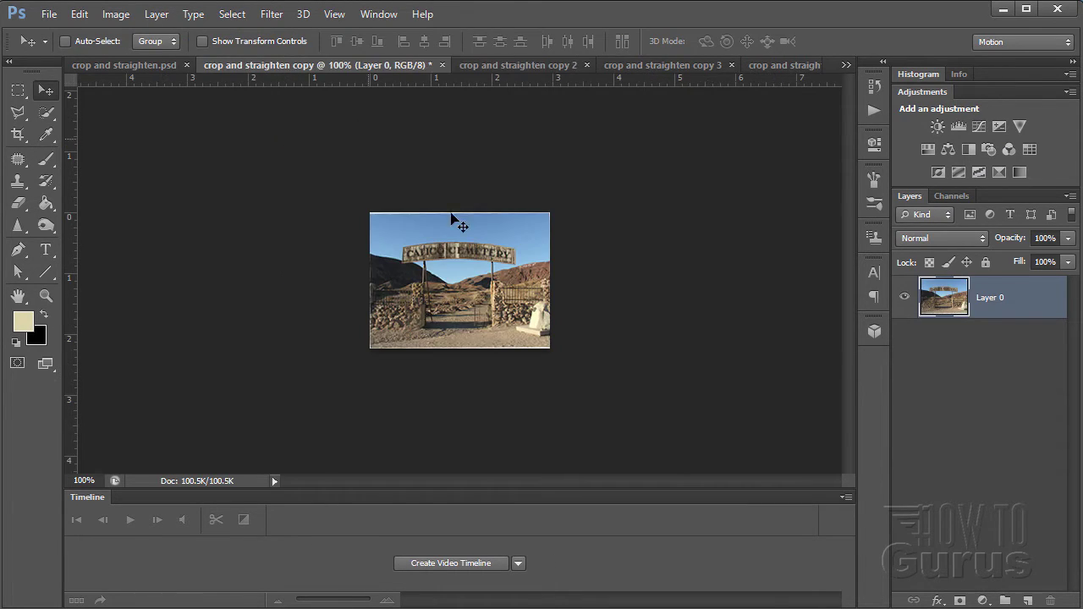
left_click(46, 295)
left_click(403, 298)
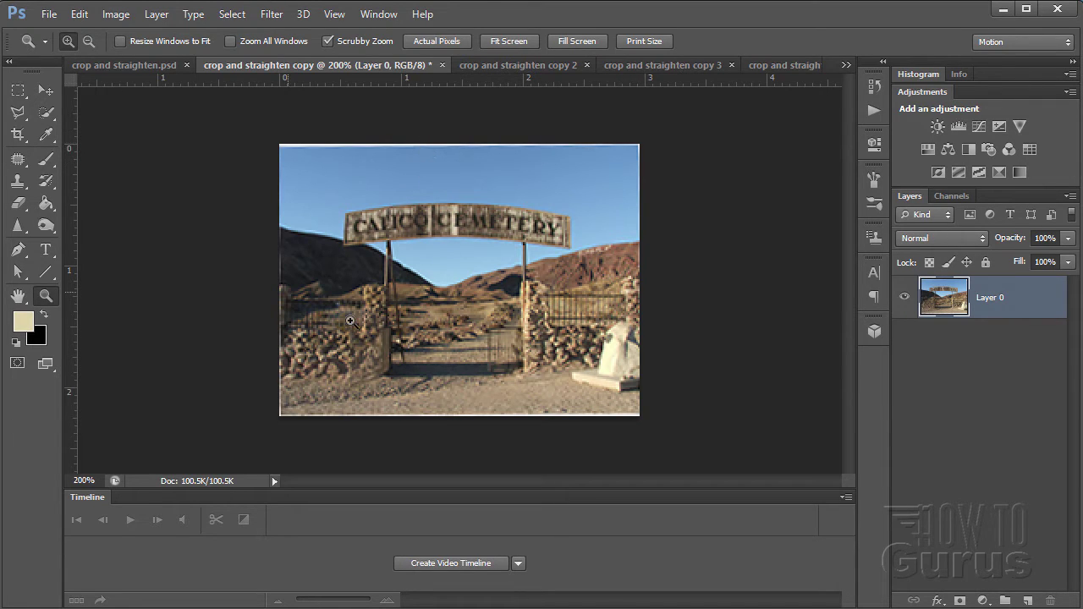
left_click(46, 93)
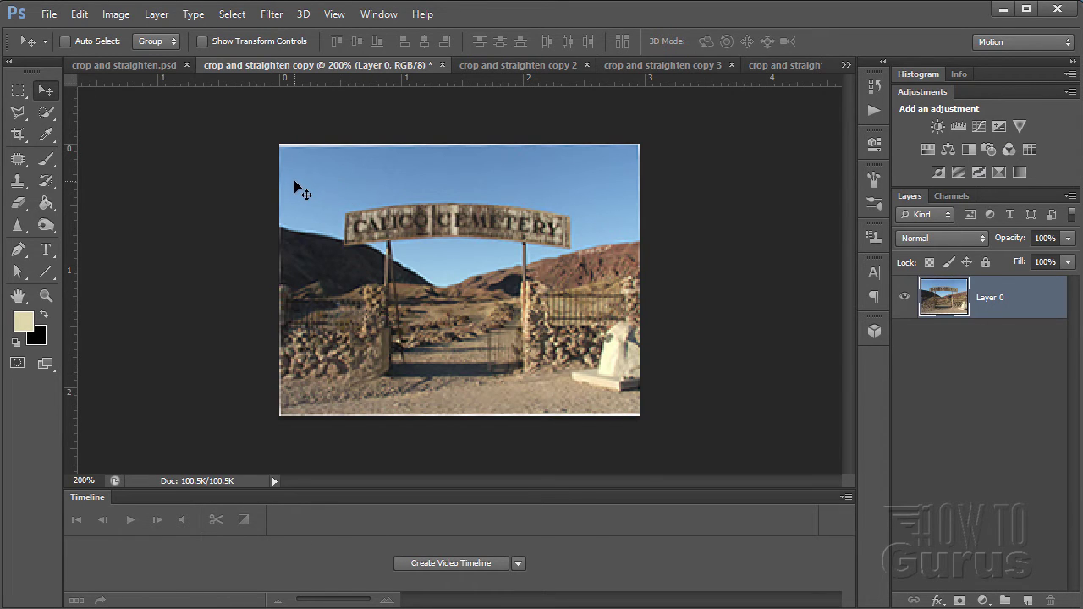
Rotate the cemetery photo's canvas 1° clockwise, then undo that rotation.
left_click(115, 15)
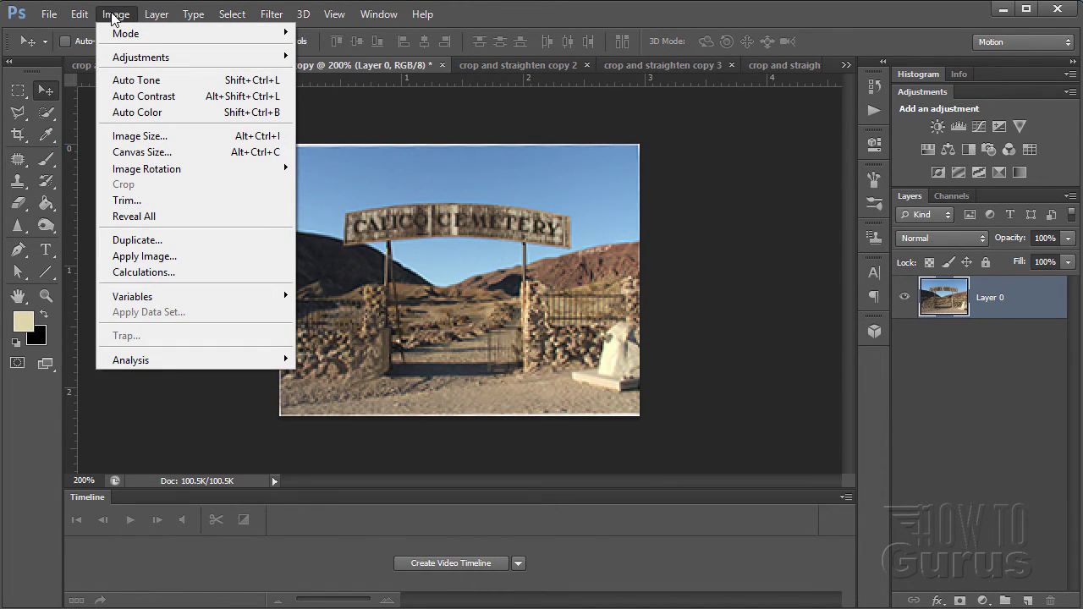
mouse_move(222, 174)
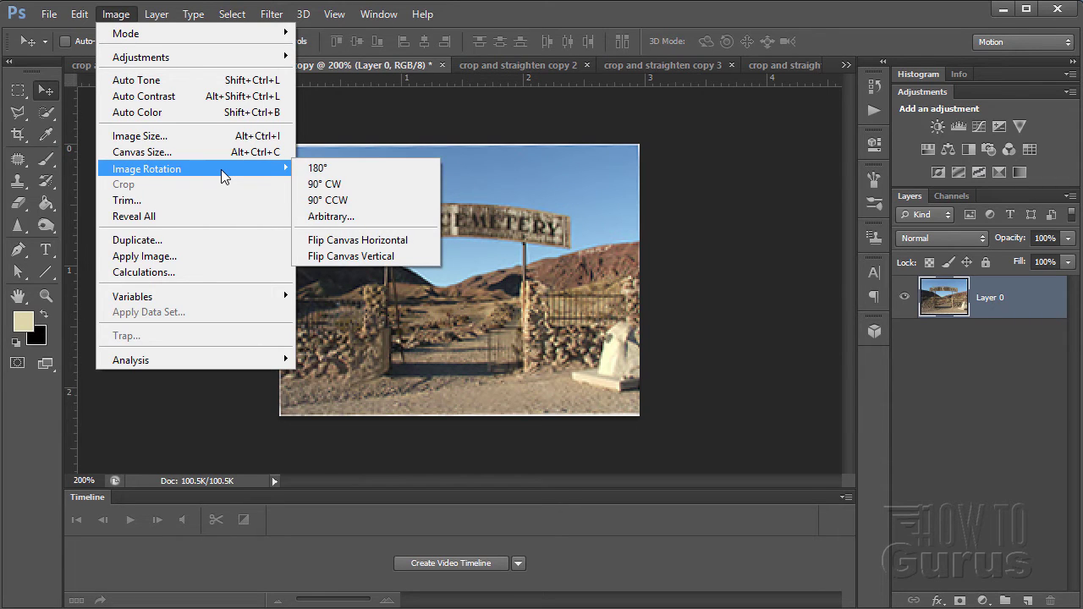
left_click(351, 216)
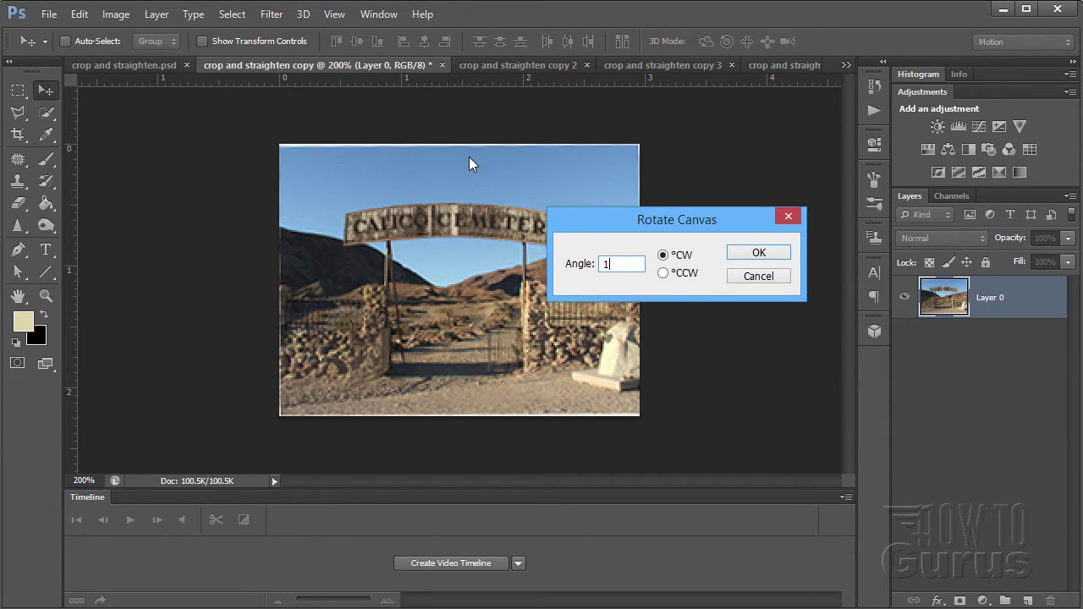
left_click(759, 252)
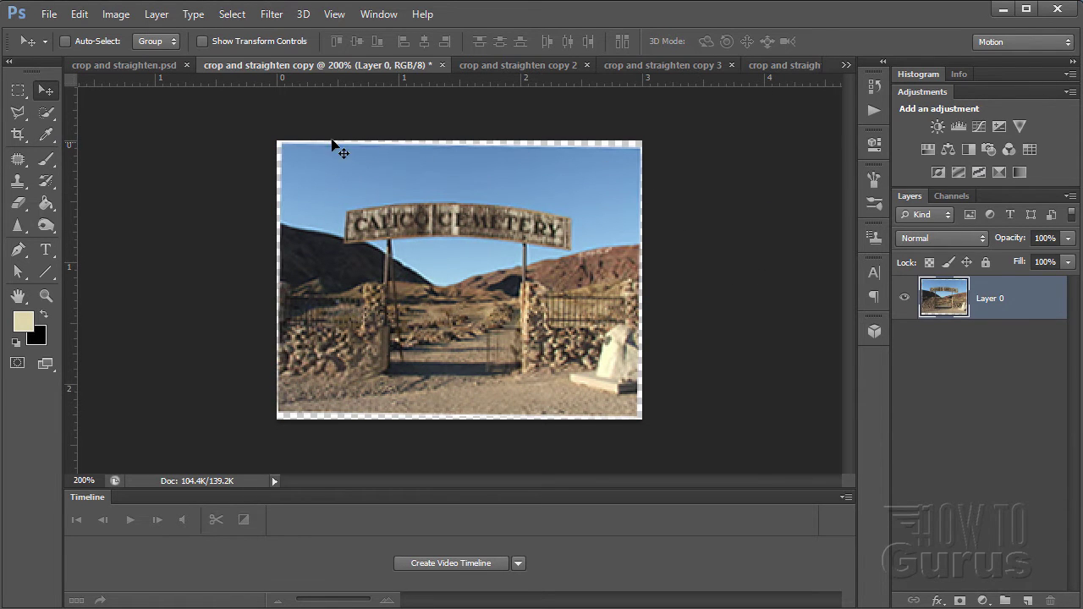
left_click(78, 14)
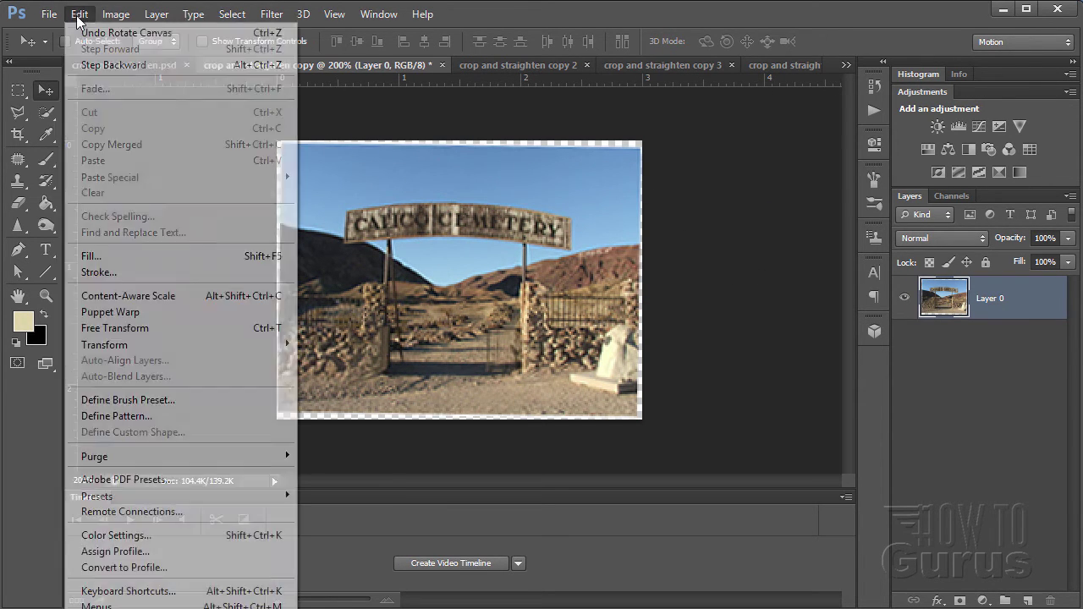
left_click(82, 33)
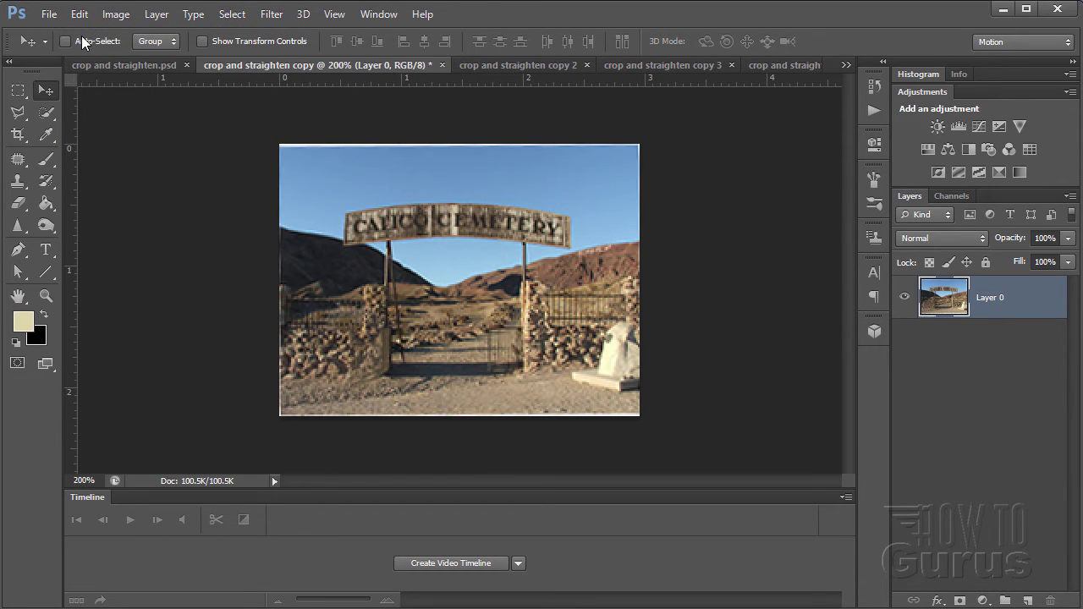
Apply an arbitrary canvas rotation of 0.30° clockwise instead.
left_click(115, 14)
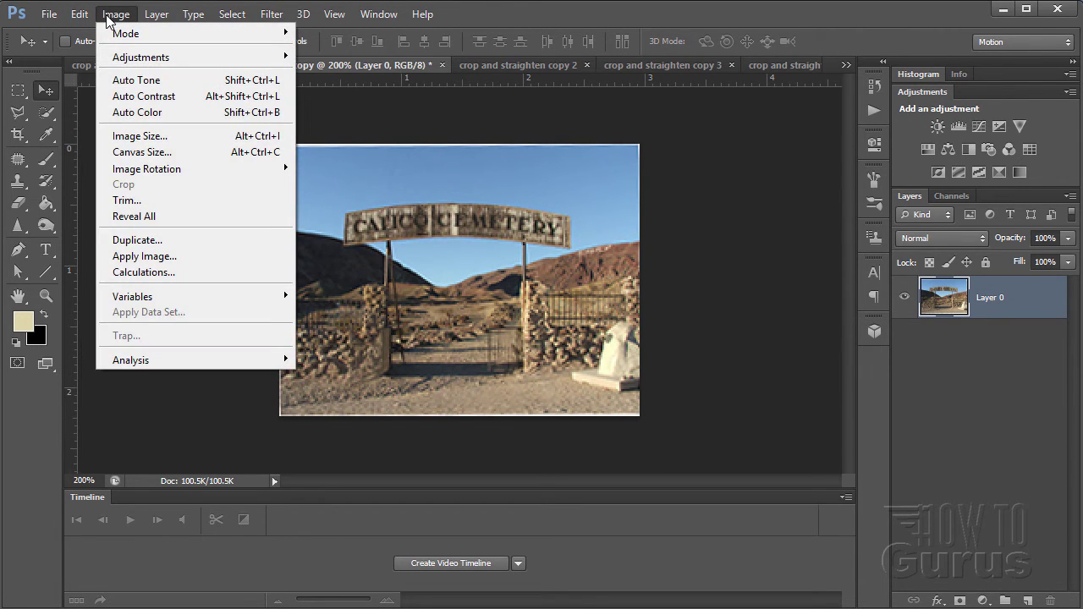
mouse_move(173, 169)
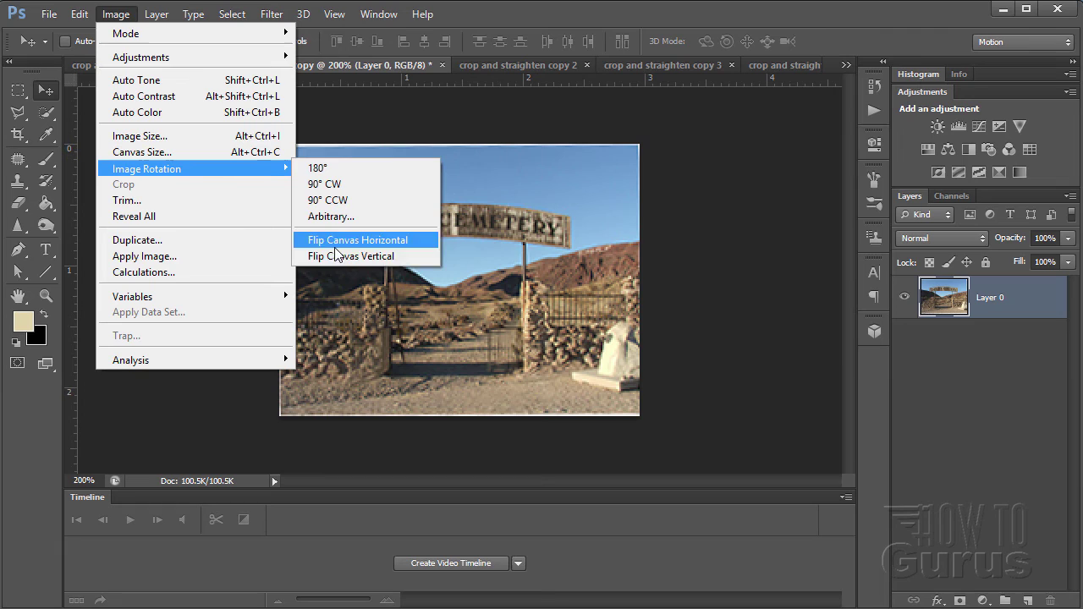
left_click(339, 217)
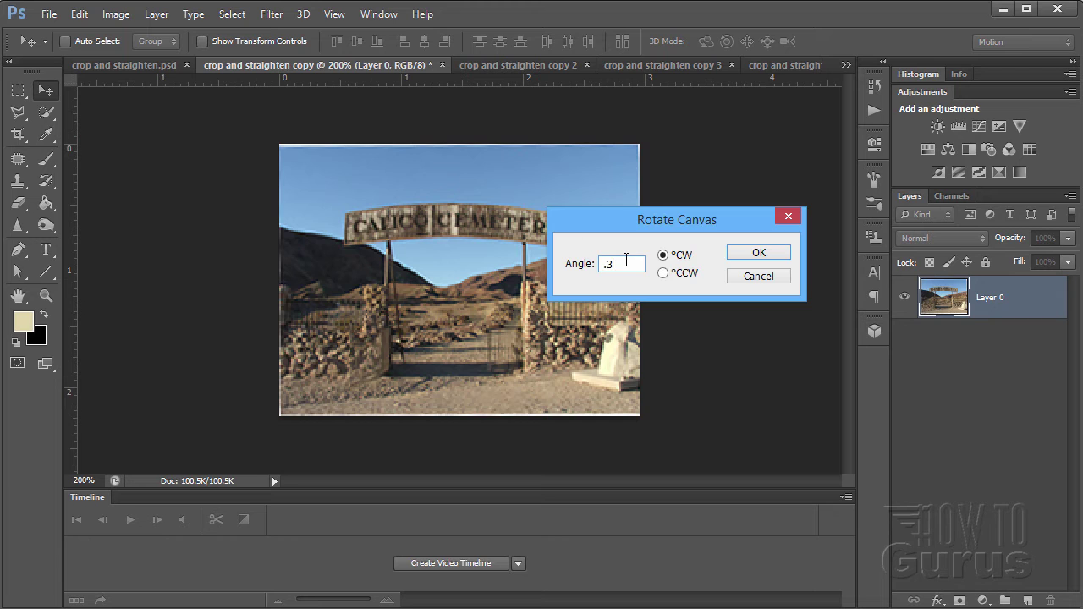
left_click(768, 255)
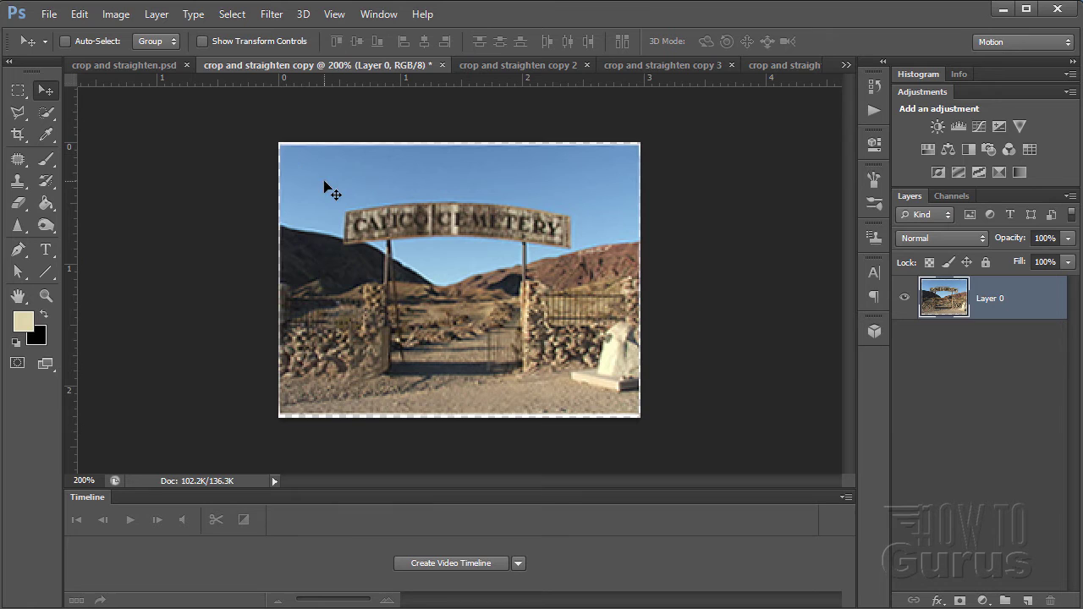
With snapping off, crop the top and bottom edges inside the transparent slivers and apply.
left_click(18, 135)
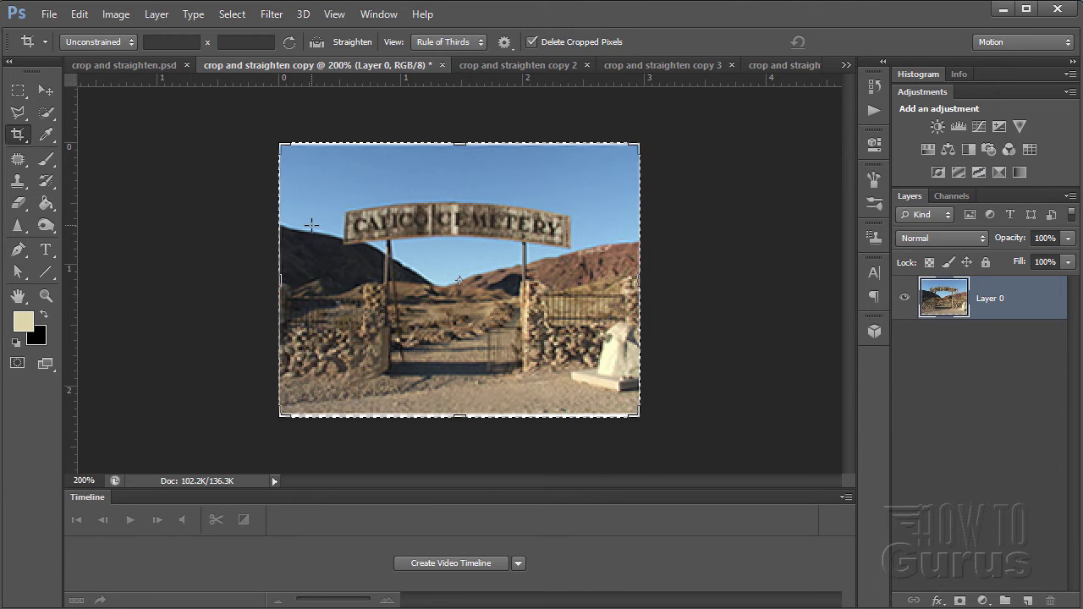
mouse_move(455, 146)
left_mouse_down()
mouse_move(466, 156)
mouse_move(462, 145)
left_mouse_up()
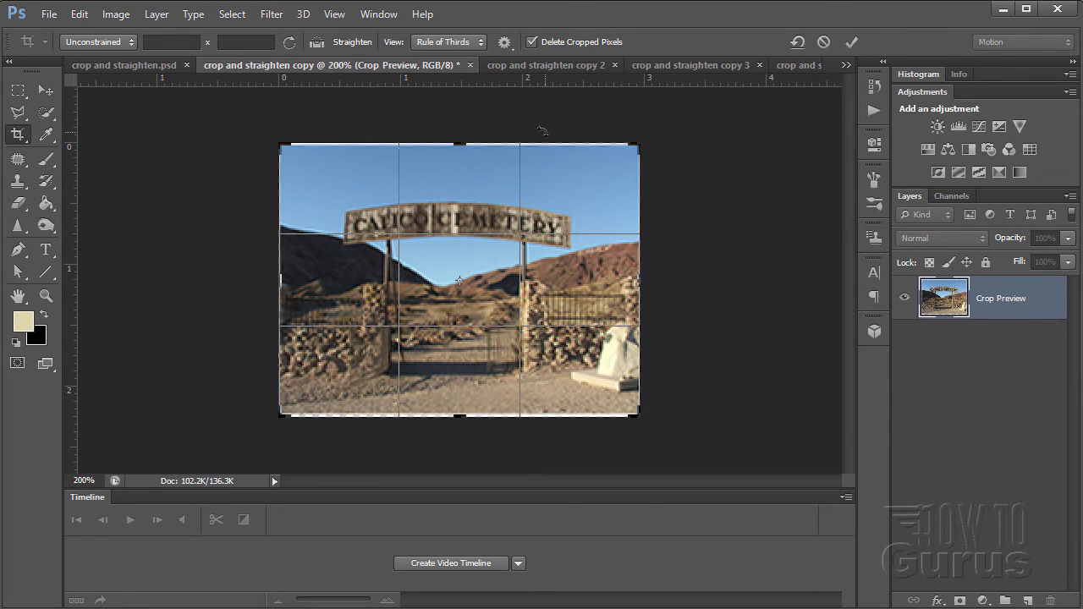
left_click(328, 16)
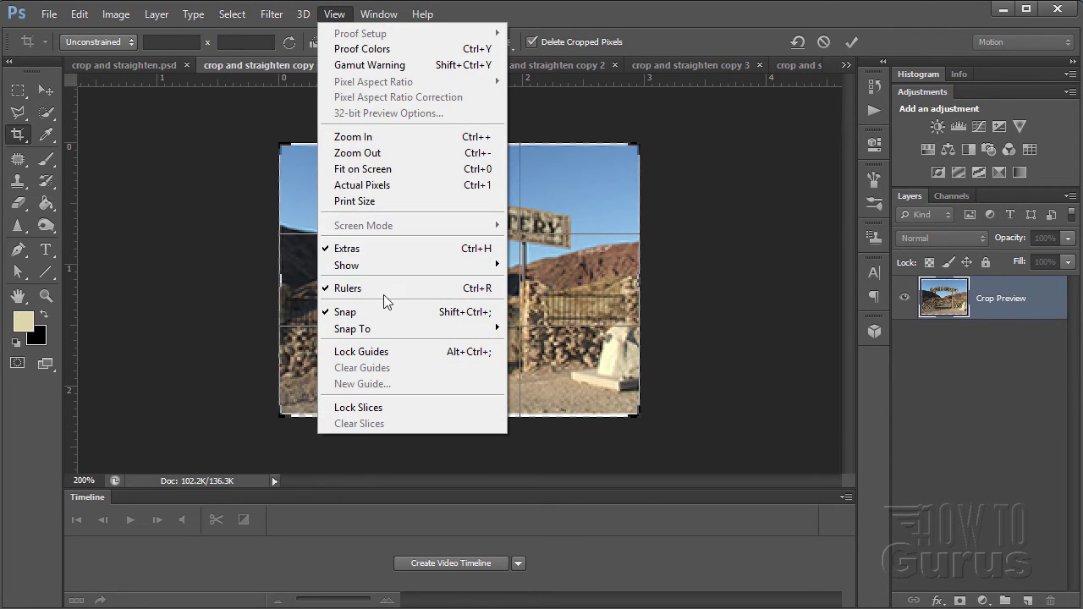
left_click(357, 312)
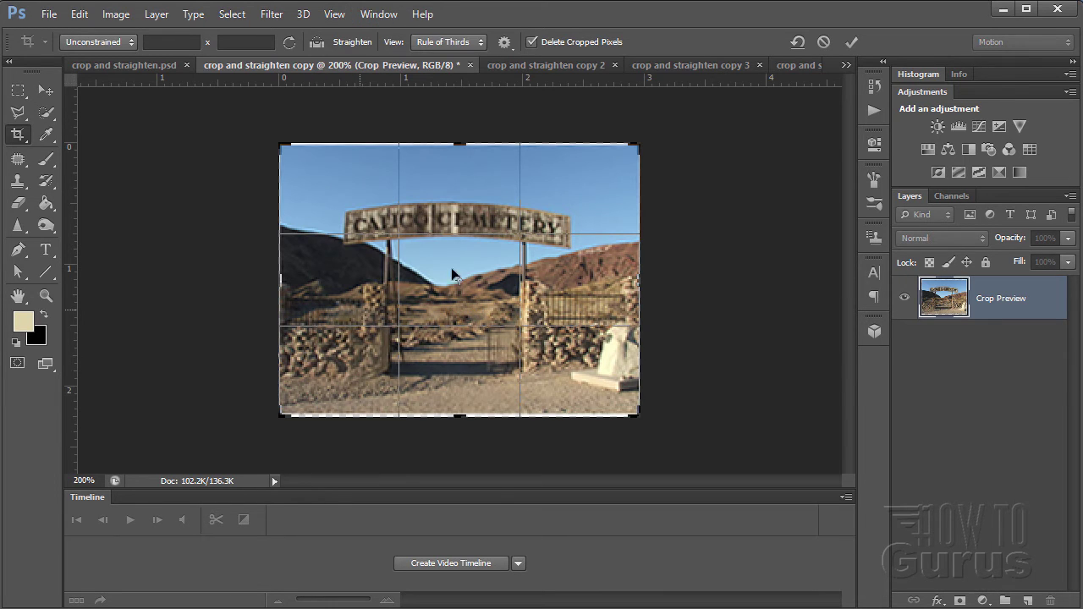
left_click_drag(461, 148, 460, 143)
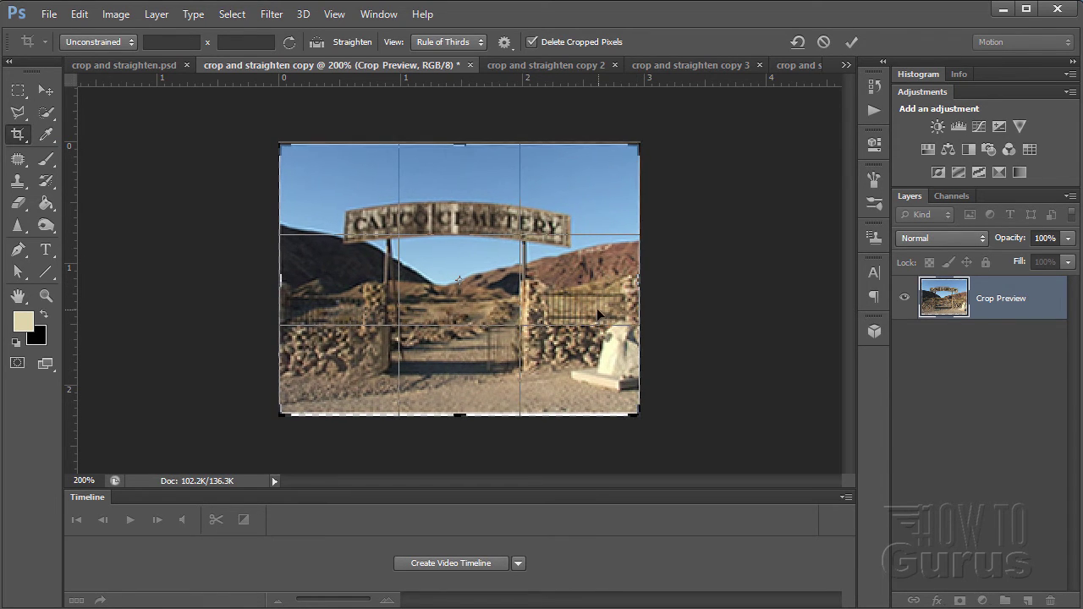
left_click_drag(285, 283, 281, 283)
left_click_drag(461, 420, 455, 416)
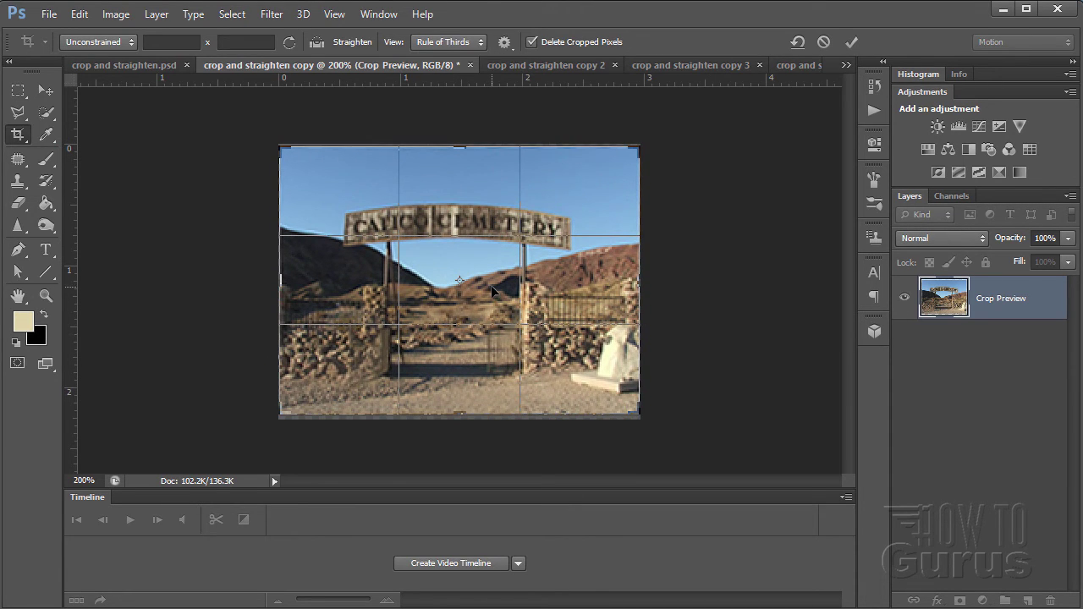
left_click(851, 42)
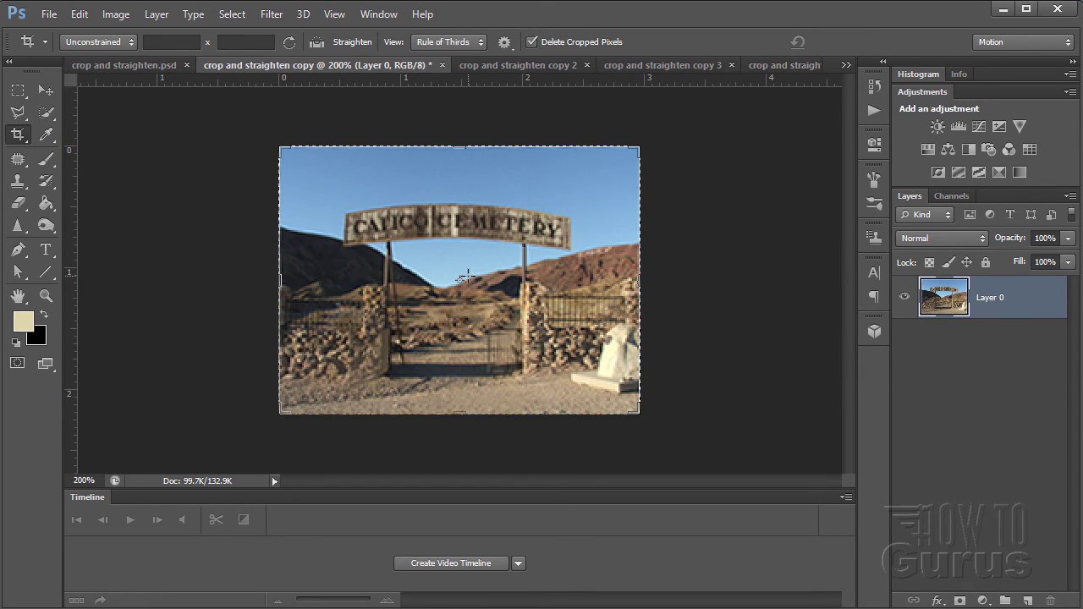
left_click(46, 91)
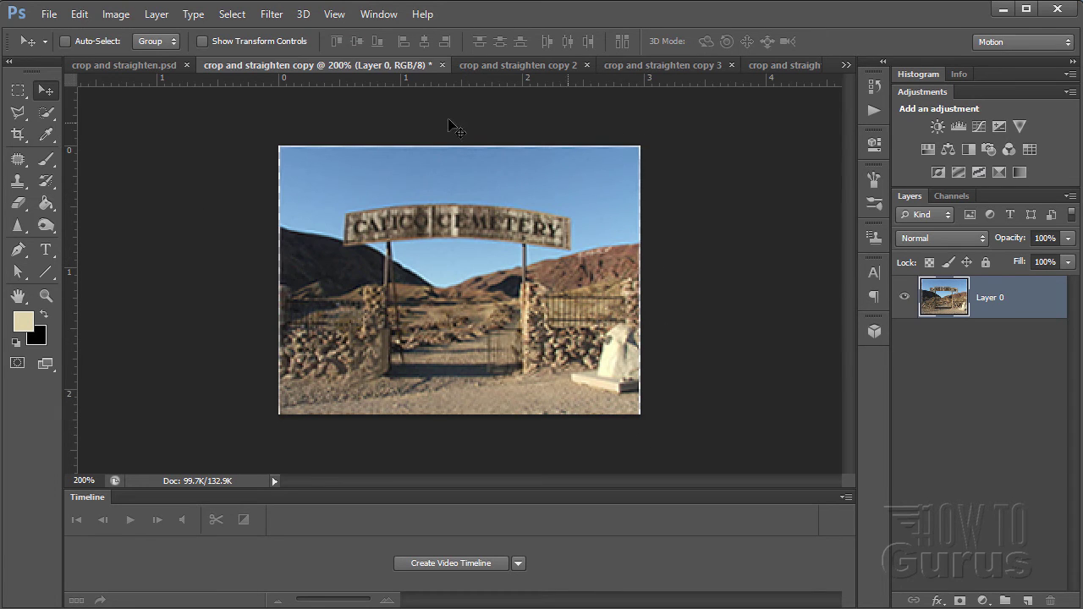
Switch back to the original crop and straighten.psd tab and open File > Automate.
left_click(129, 66)
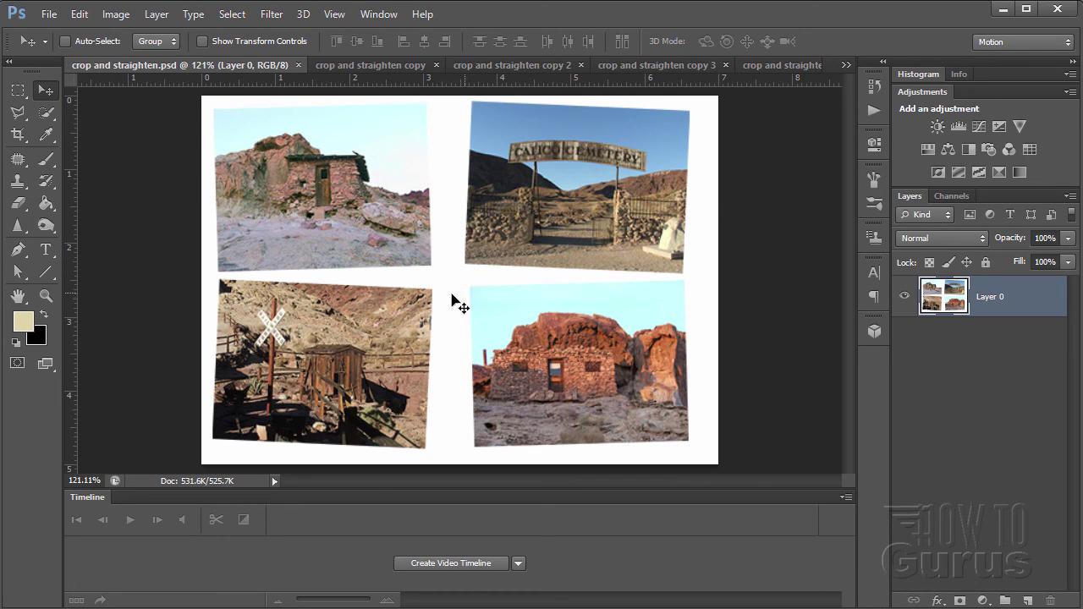
left_click(48, 15)
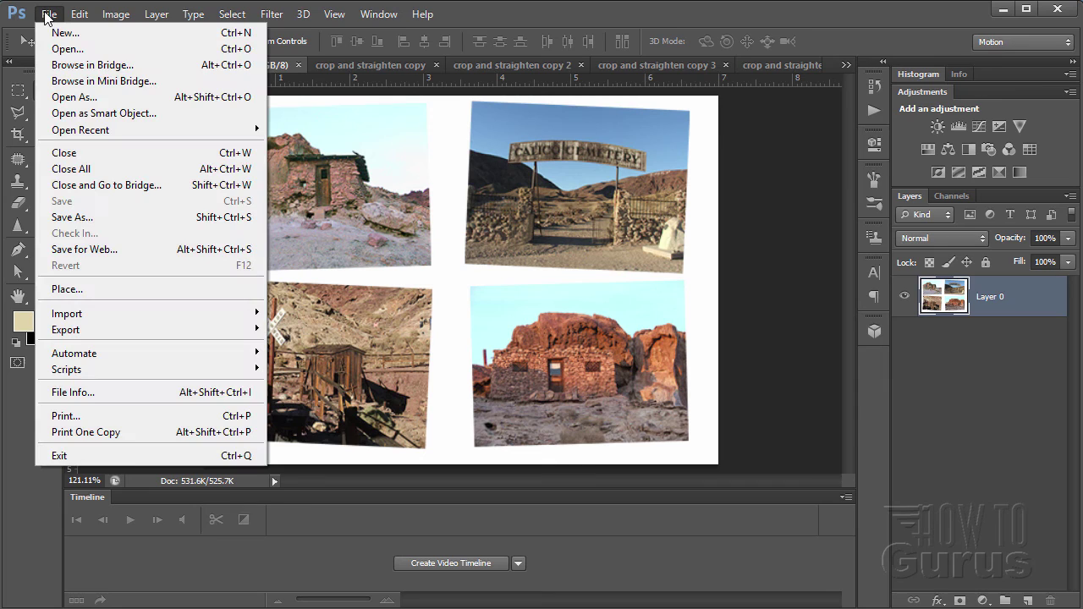
mouse_move(108, 353)
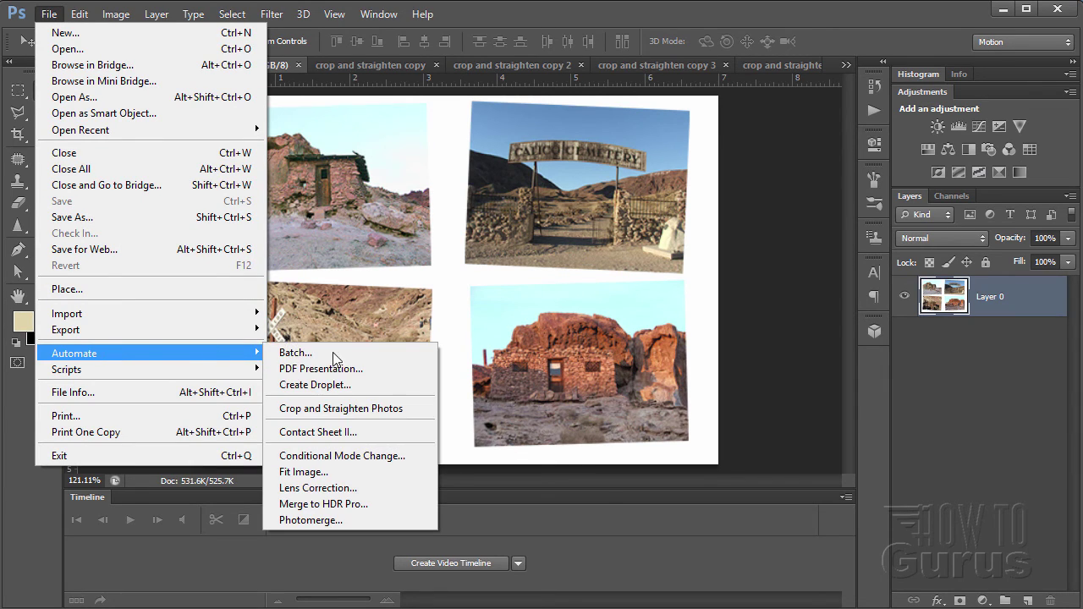